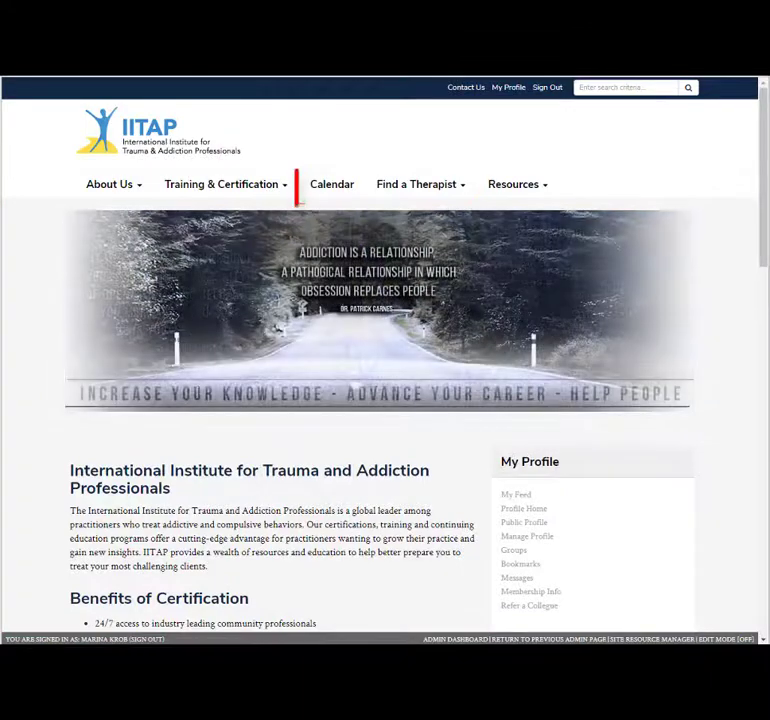
- Open the community calendar and look through the first page of upcoming events
left_click(334, 188)
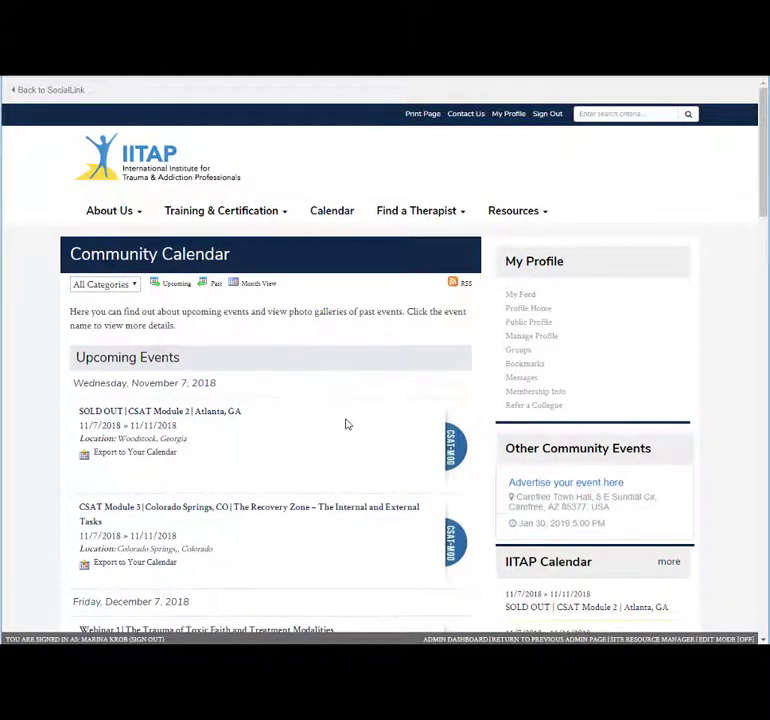
scroll(364, 433, "down", 1)
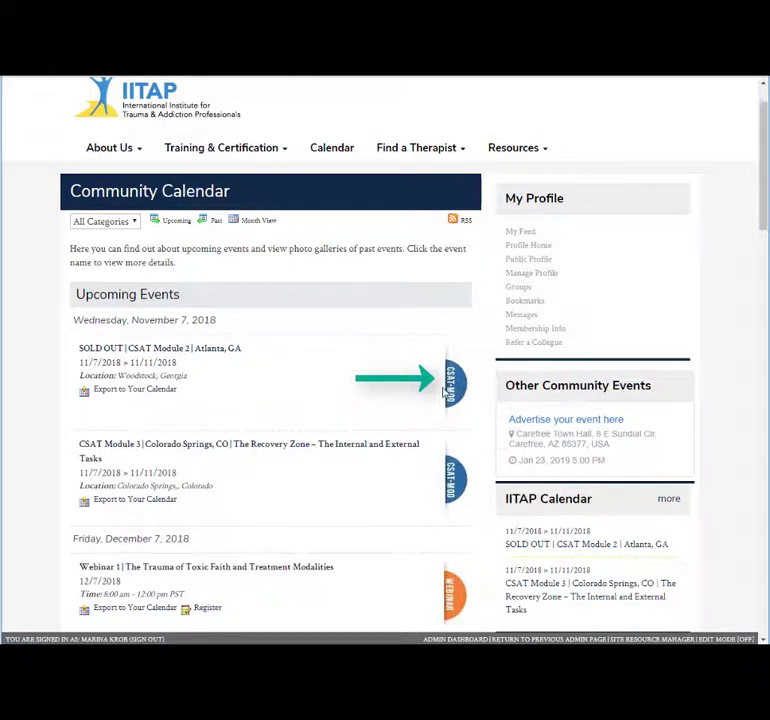
scroll(455, 393, "down", 5)
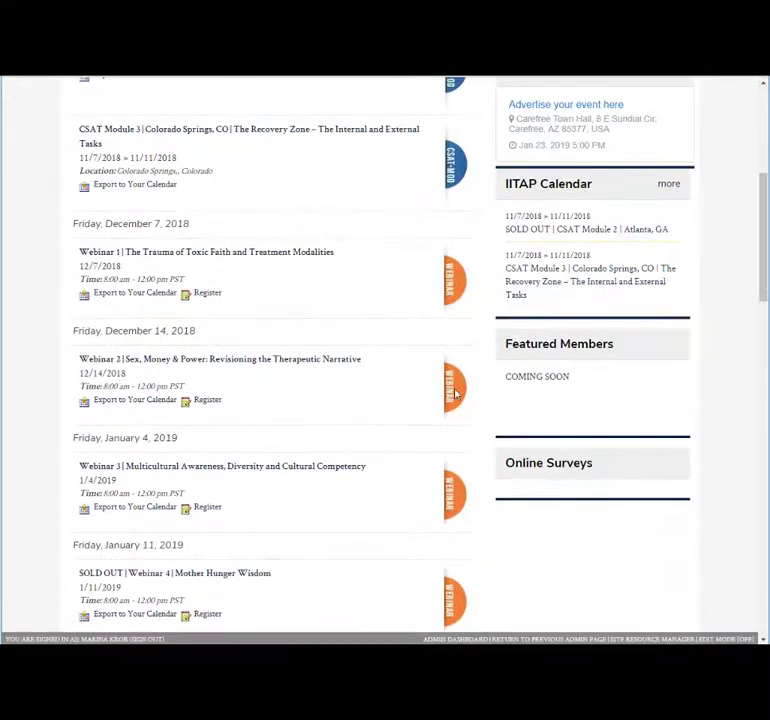
scroll(423, 342, "down", 10)
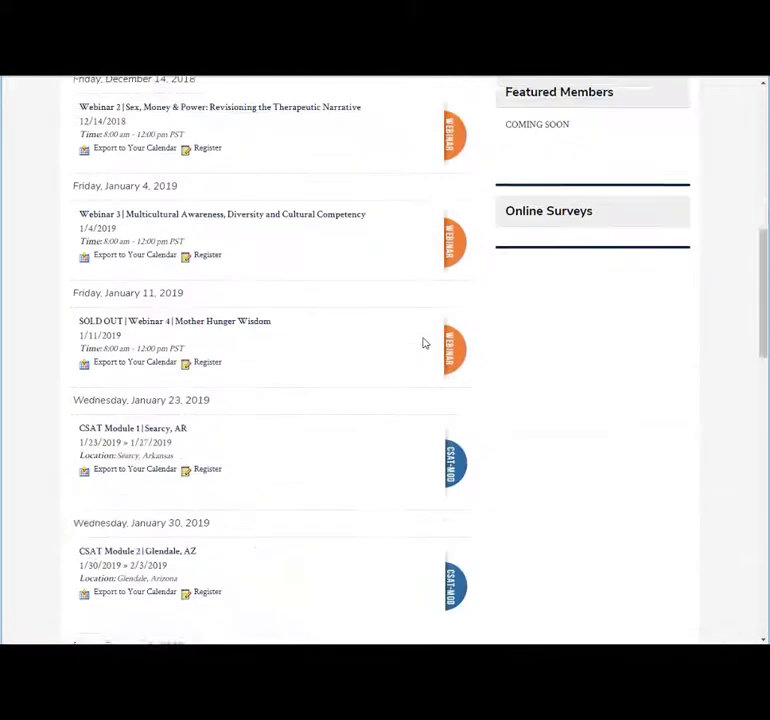
scroll(423, 342, "down", 3)
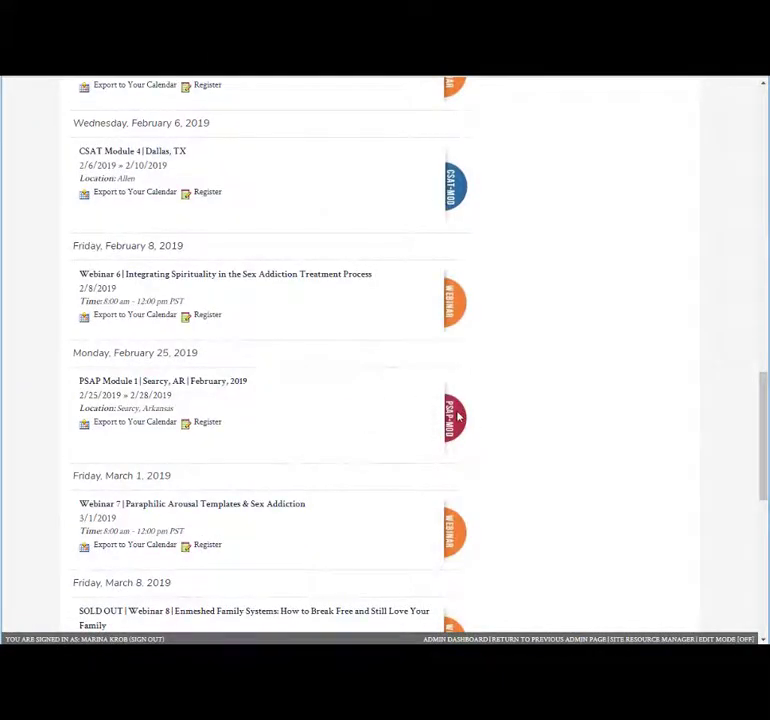
scroll(458, 418, "down", 5)
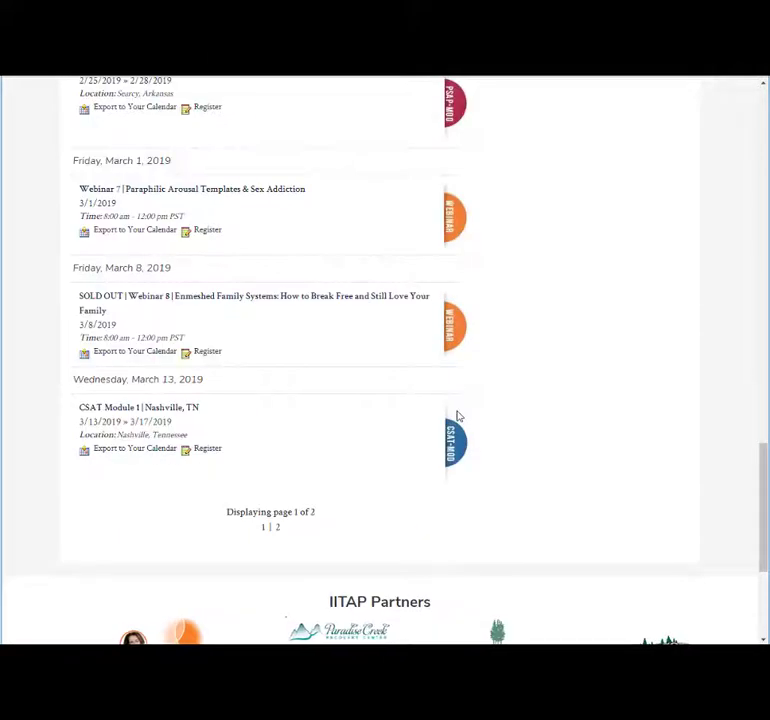
- Open page 2 of the upcoming events and examine the events listed there
left_click(277, 531)
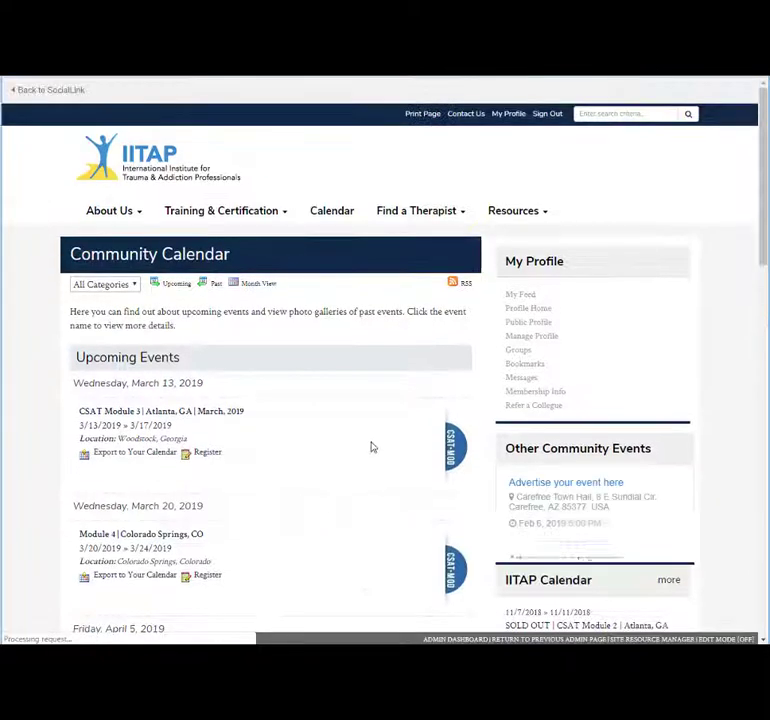
scroll(404, 394, "down", 5)
scroll(404, 394, "down", 2)
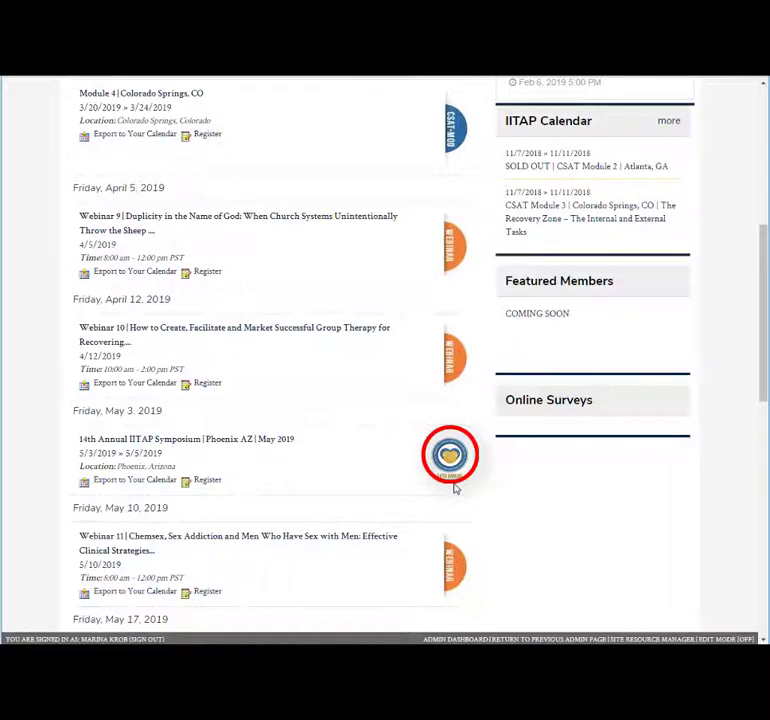
scroll(367, 392, "up", 3)
scroll(367, 392, "up", 3)
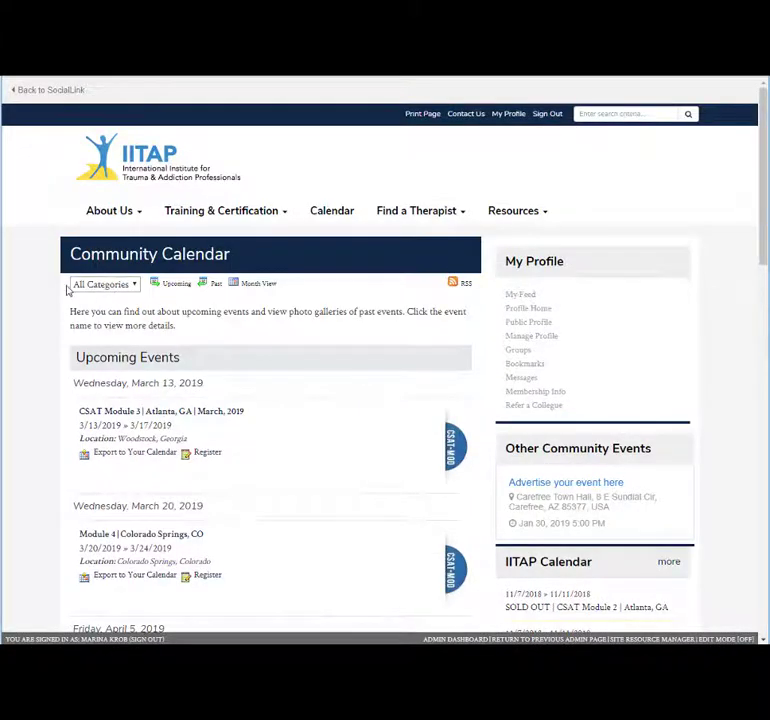
- Filter the calendar to the CSAT Mod 3 category and open the CSAT Module 3 event in Atlanta, GA for March 2019
left_click(133, 285)
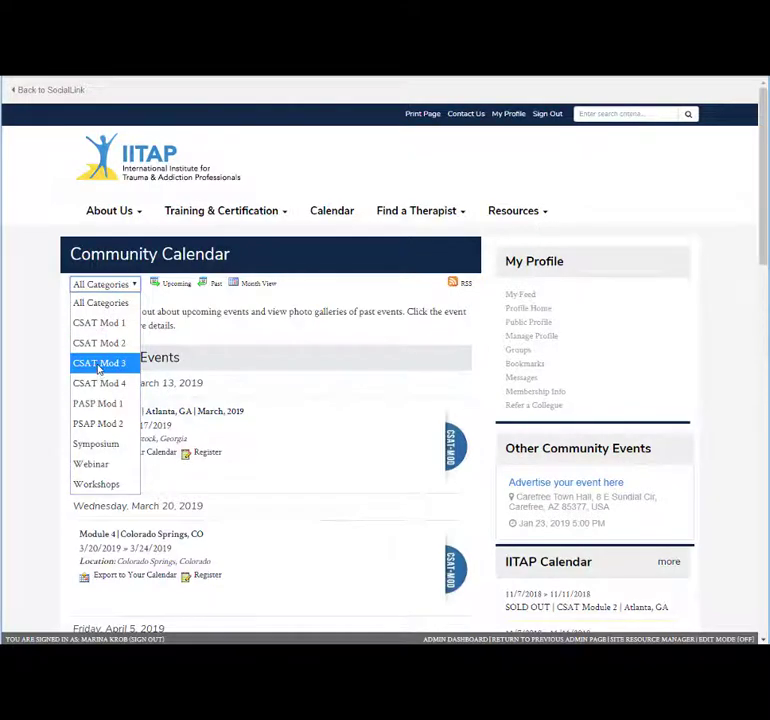
left_click(100, 366)
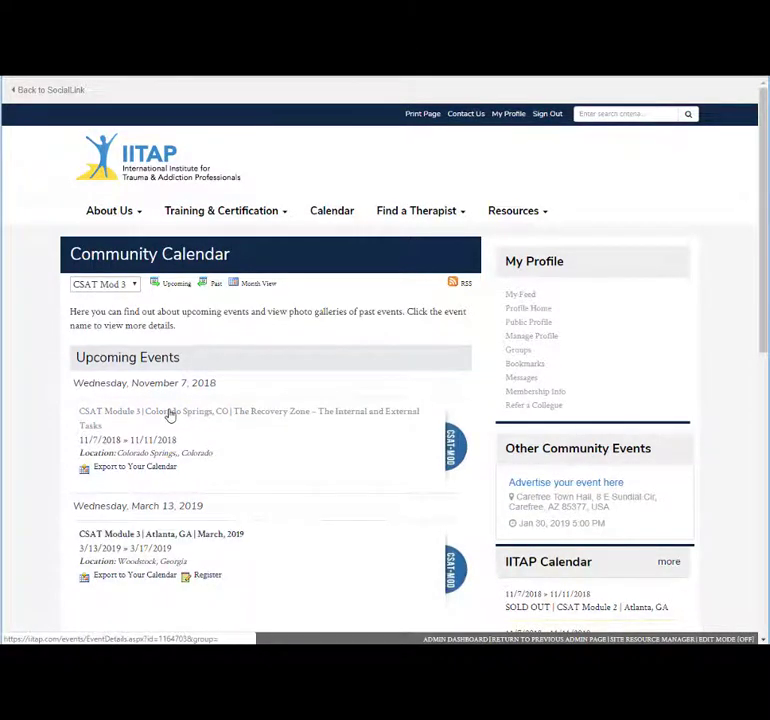
left_click(148, 540)
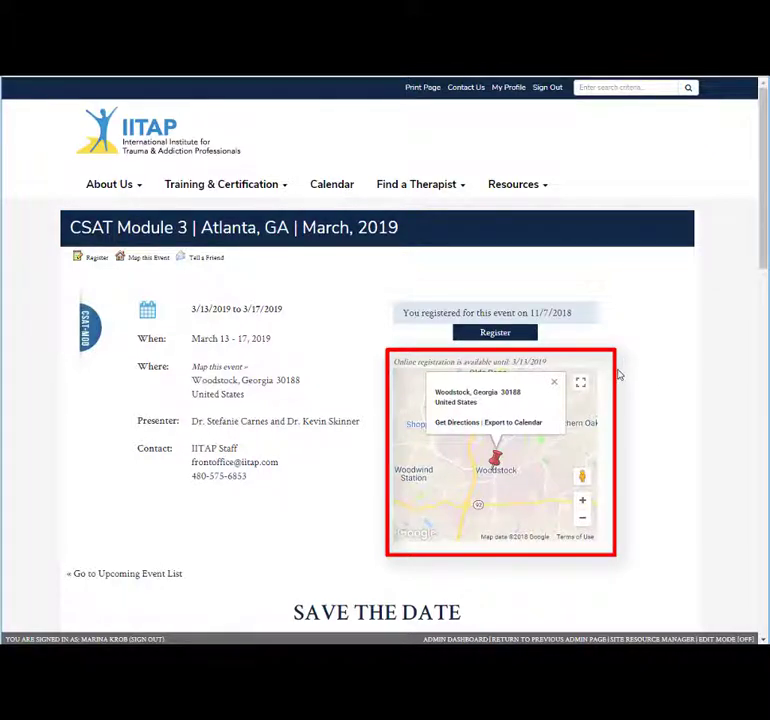
- Examine the event page's host, training hours, fees, cancellation policy, CE hours, purchase options and partner section
scroll(619, 374, "down", 3)
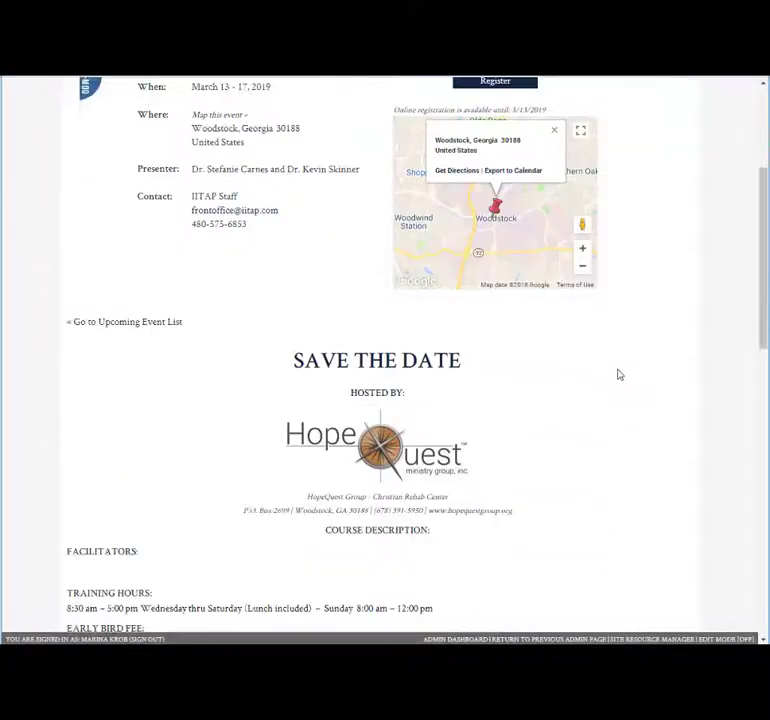
scroll(619, 374, "down", 3)
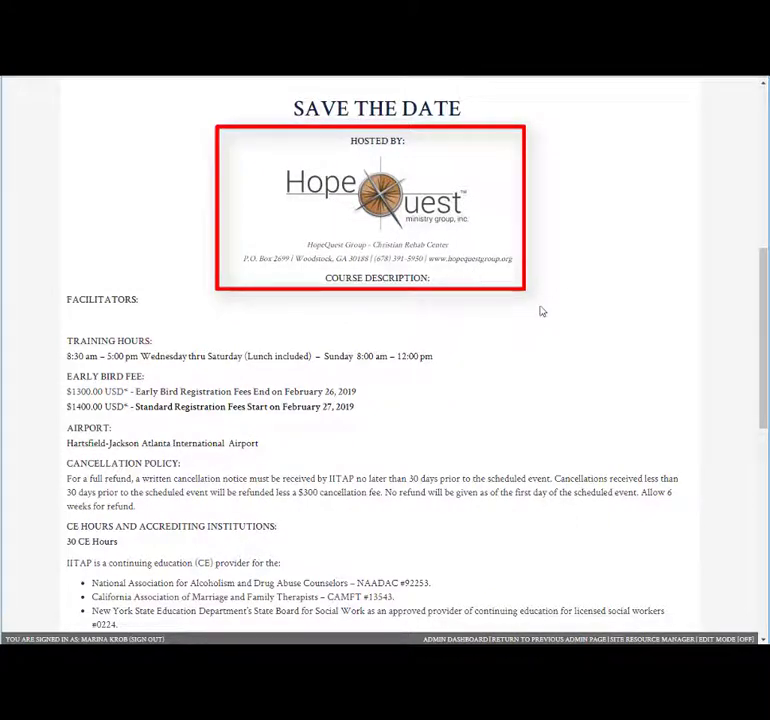
scroll(542, 311, "down", 3)
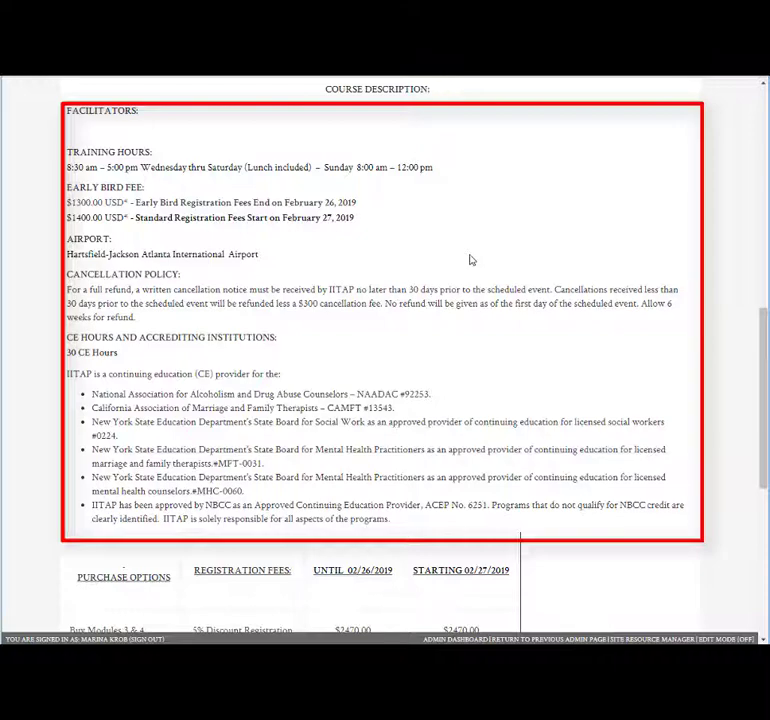
scroll(471, 259, "down", 1)
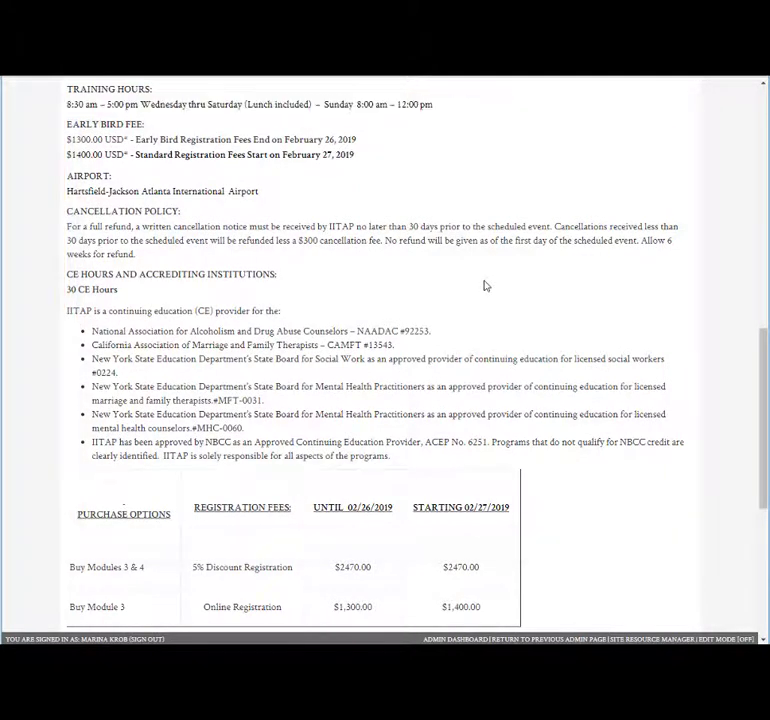
scroll(488, 280, "down", 2)
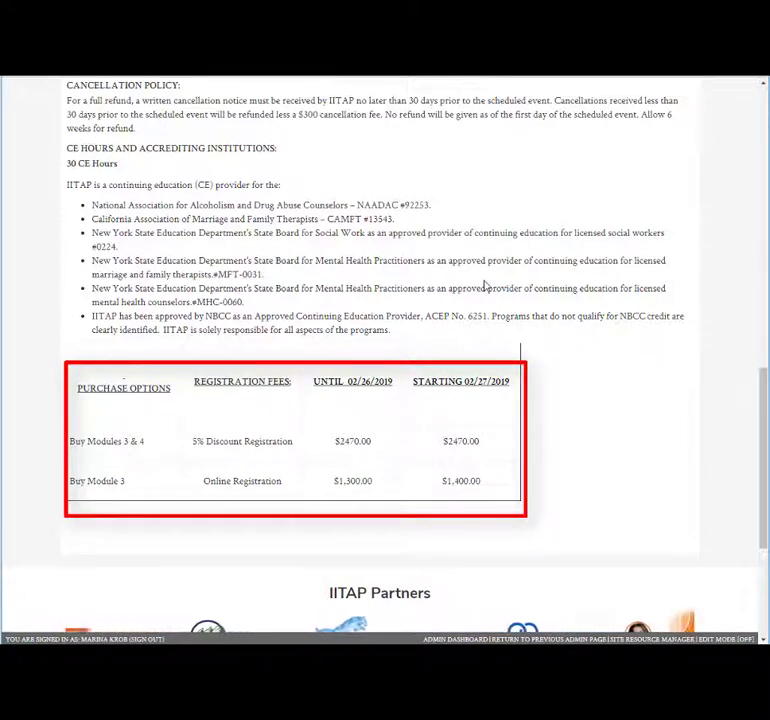
scroll(422, 316, "down", 3)
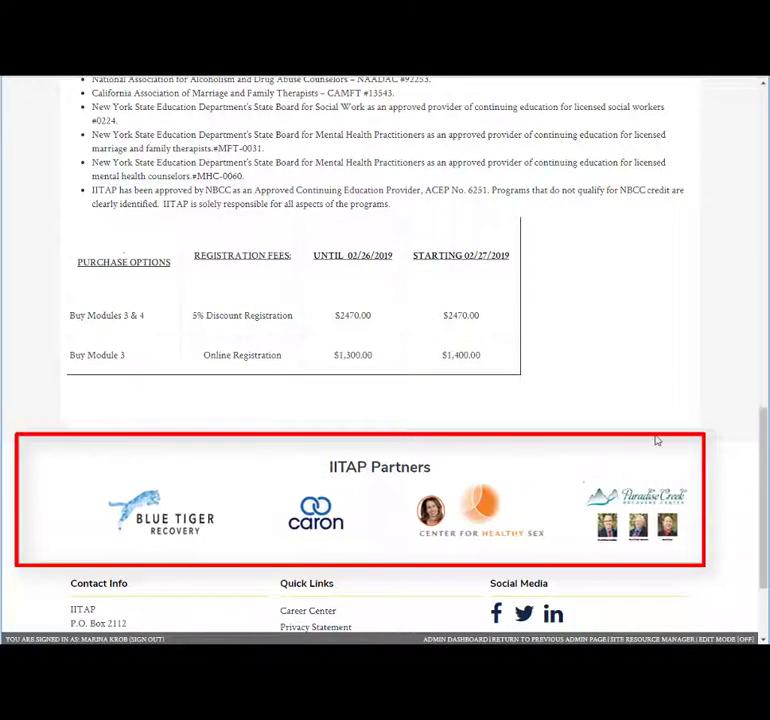
scroll(650, 432, "up", 2)
scroll(646, 427, "up", 10)
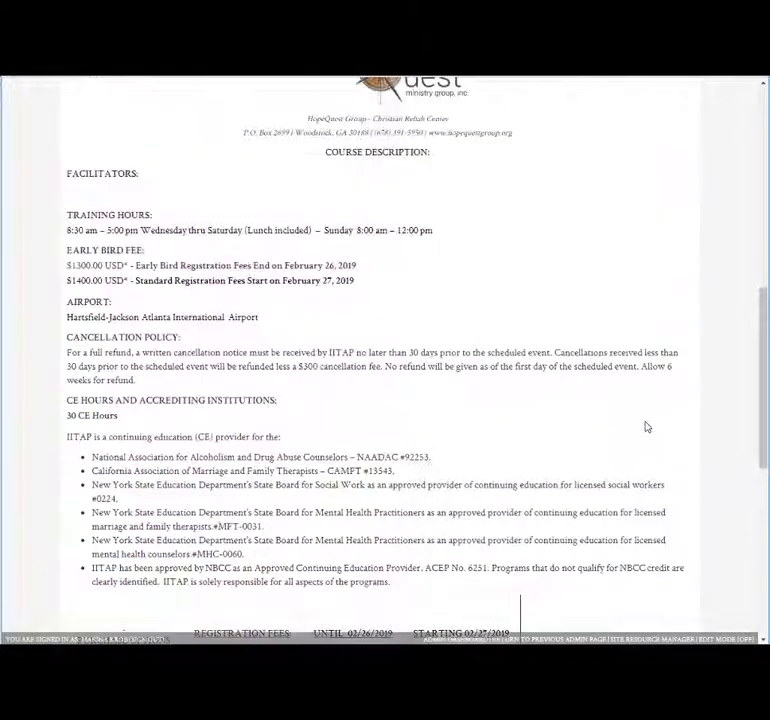
scroll(645, 430, "up", 4)
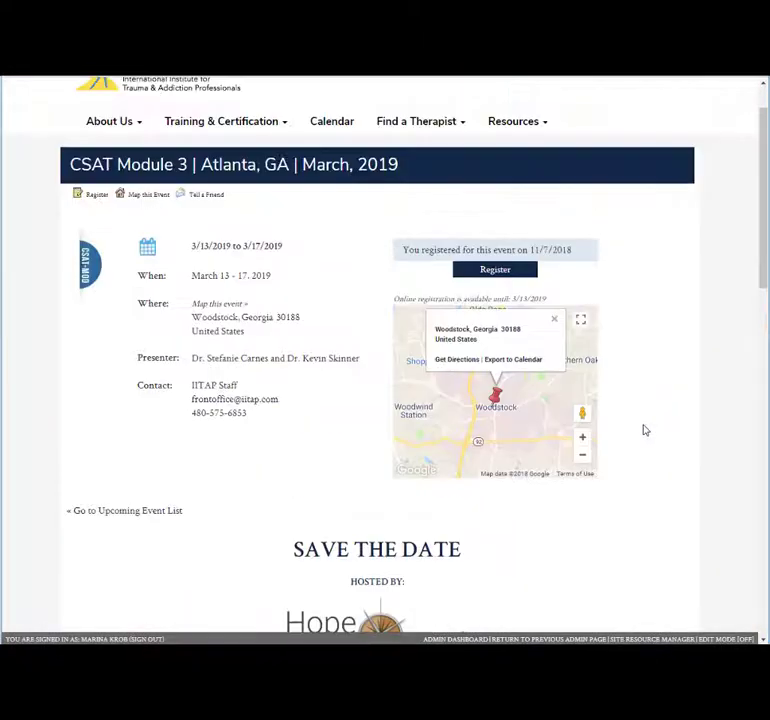
- Open the event's registration form and check the available meal choices, leaving the meal choice blank
left_click(485, 281)
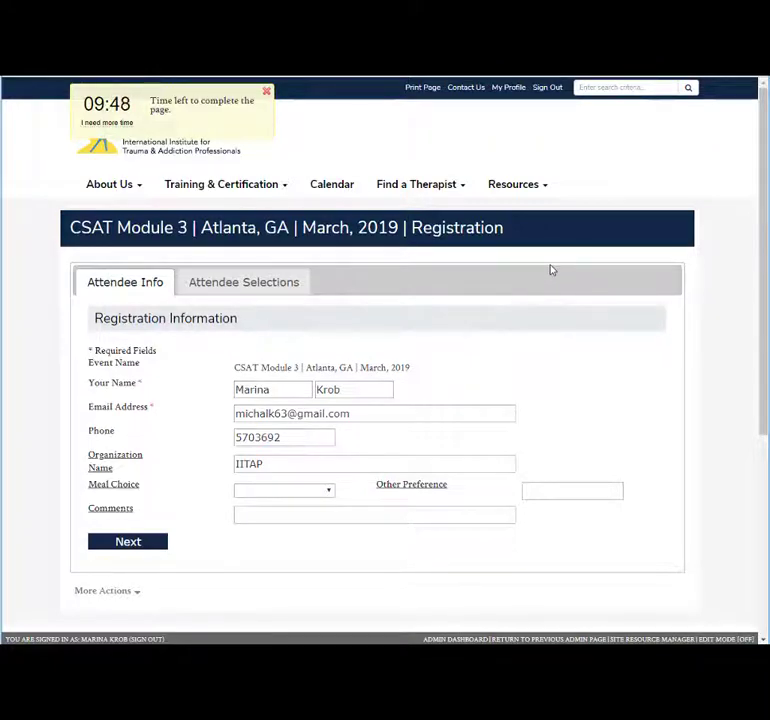
left_click(333, 493)
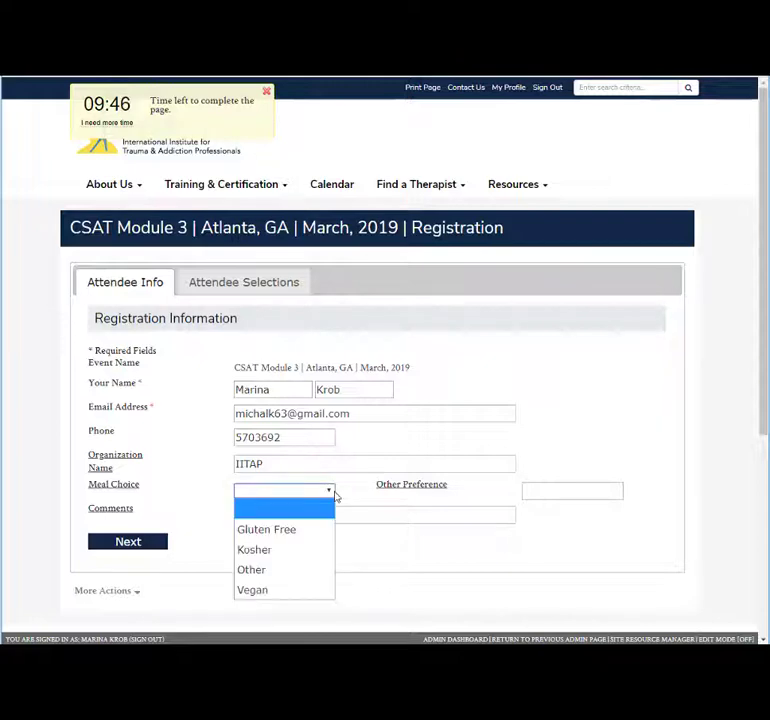
left_click(336, 493)
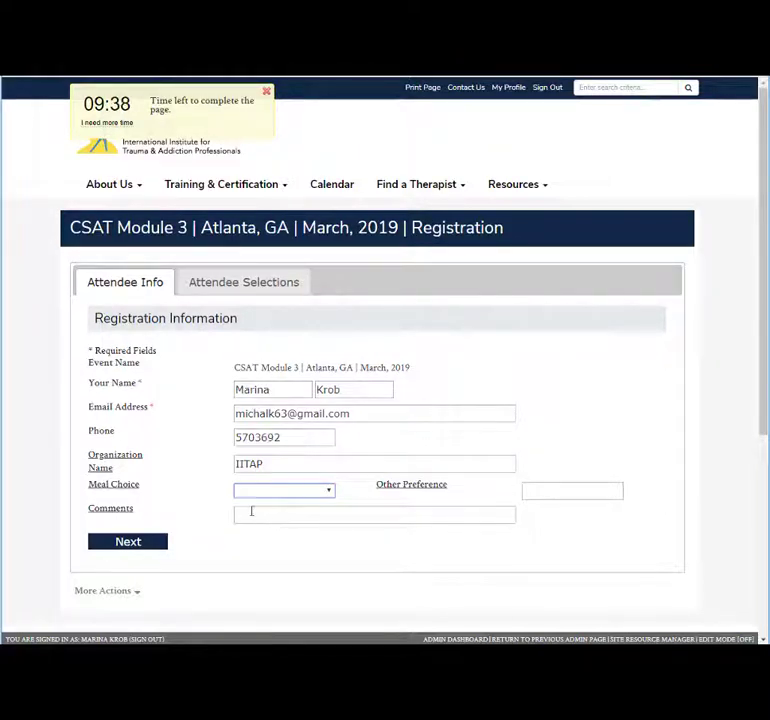
- Continue to the attendee selections, choose CSAT Candidate Buy 1 Mod for Module 3 in Atlanta, GA, and save and finalize the registration
left_click(121, 542)
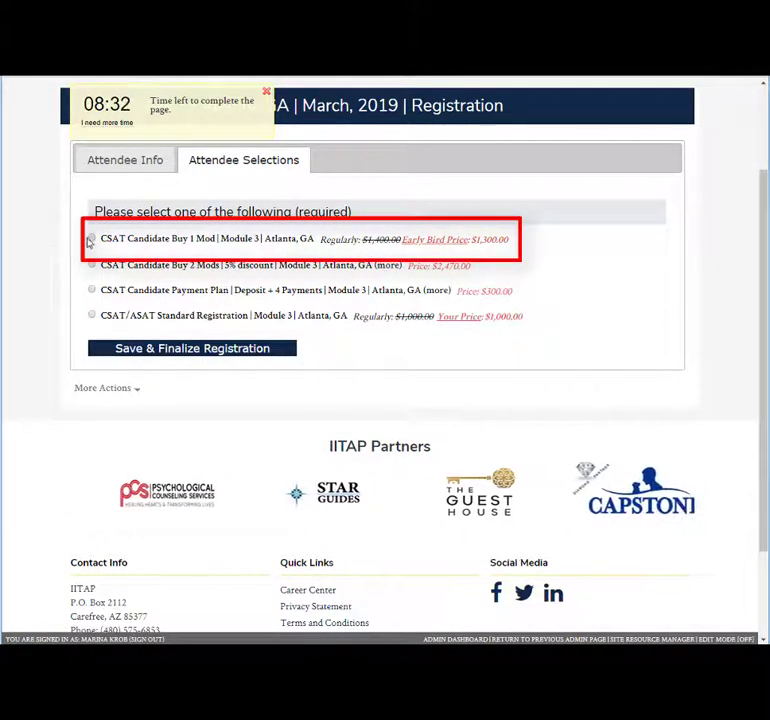
left_click(91, 238)
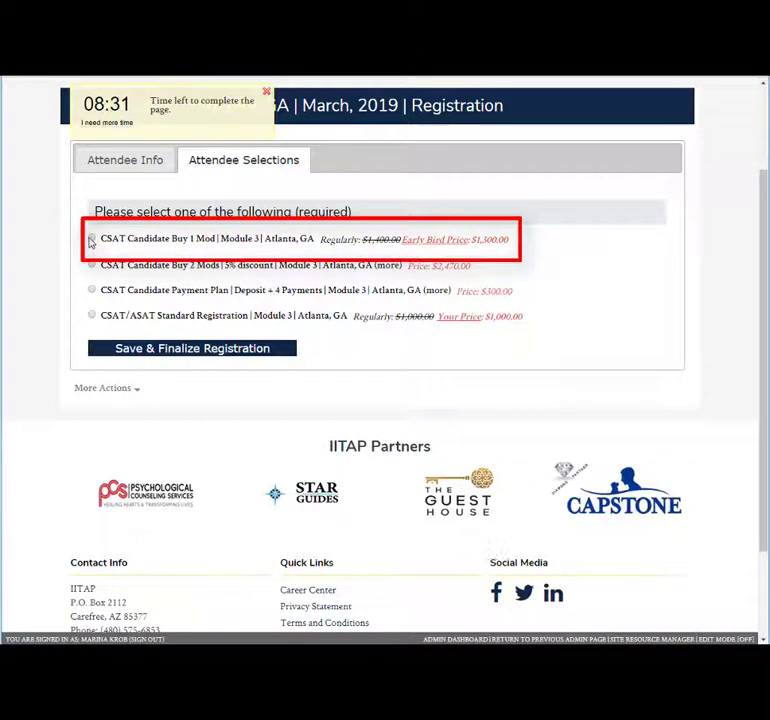
left_click(181, 349)
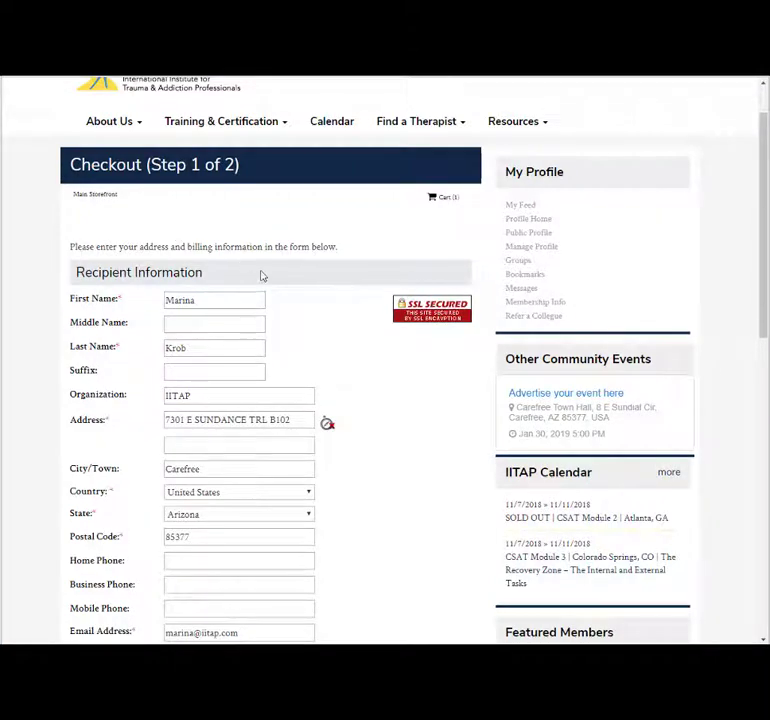
- Proceed from the first checkout page to order confirmation, continuing with the address as entered
scroll(261, 276, "down", 3)
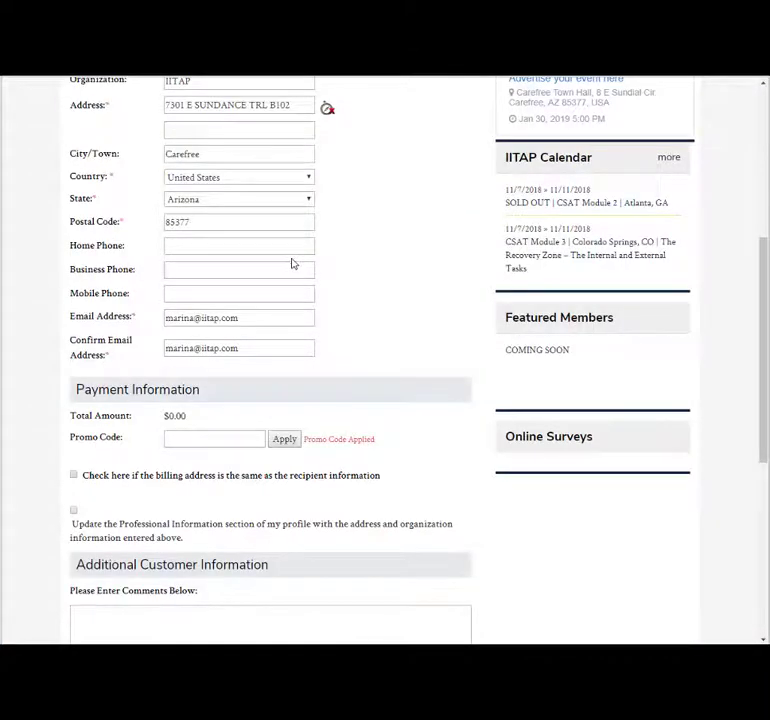
scroll(295, 261, "down", 2)
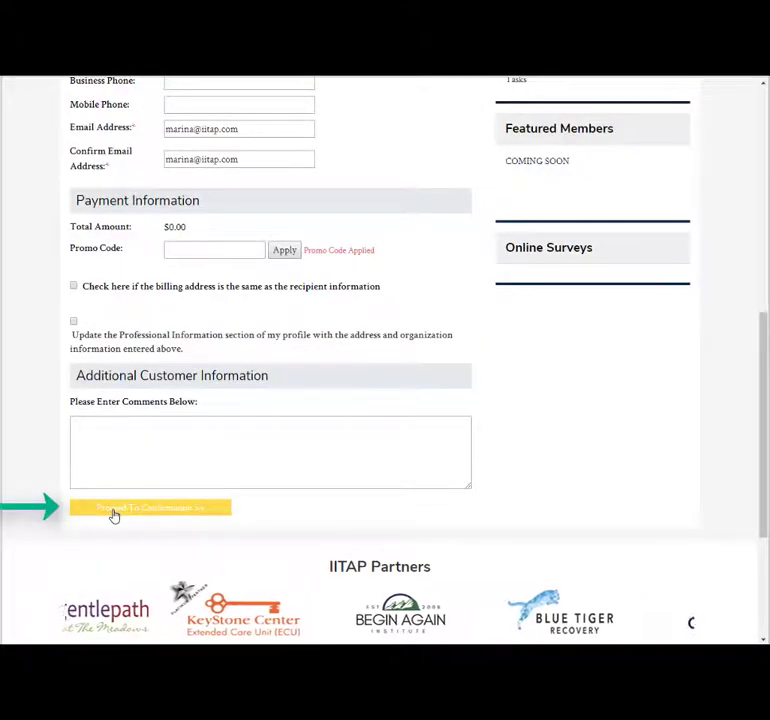
left_click(112, 510)
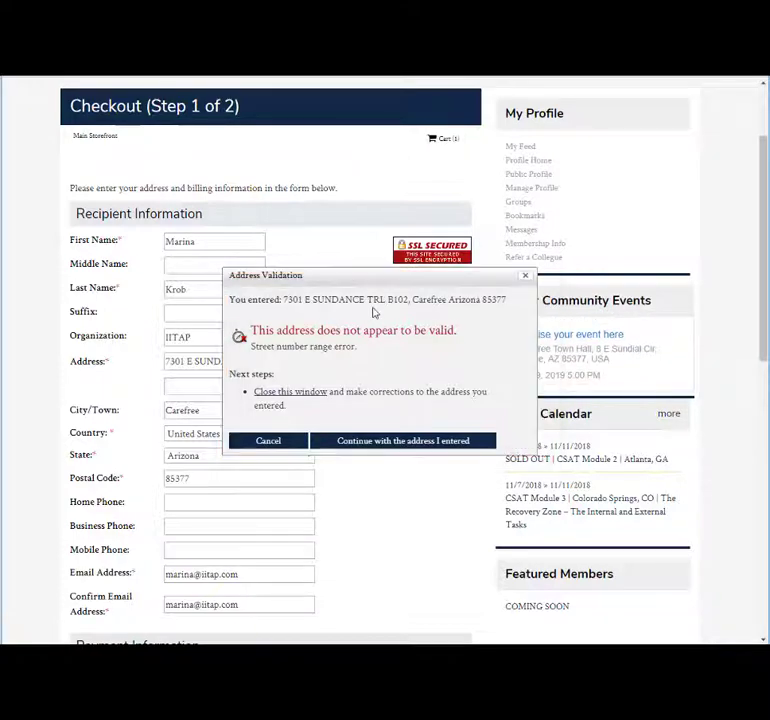
left_click(387, 449)
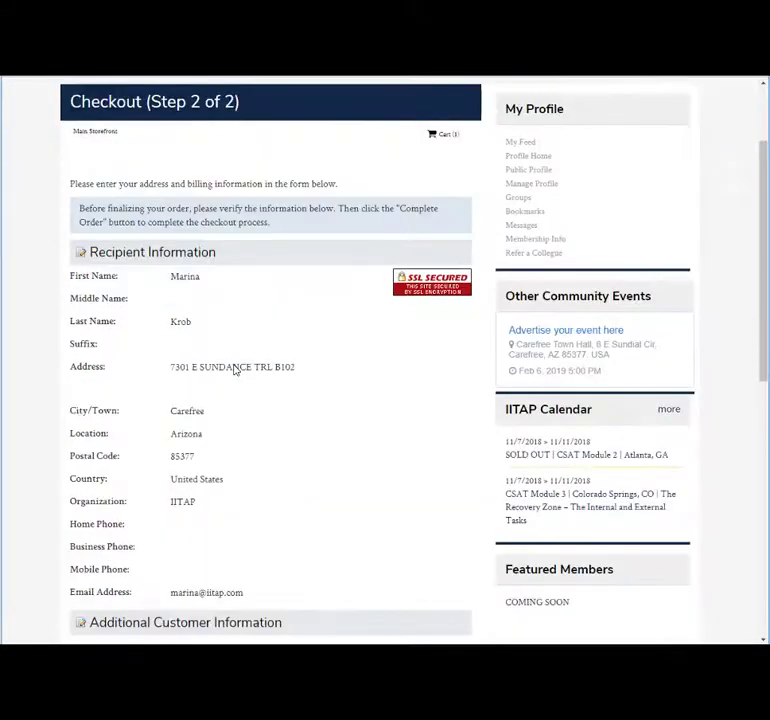
- Review the recipient information and order summary on the second checkout page, and complete the order
scroll(234, 368, "down", 1)
scroll(262, 368, "down", 2)
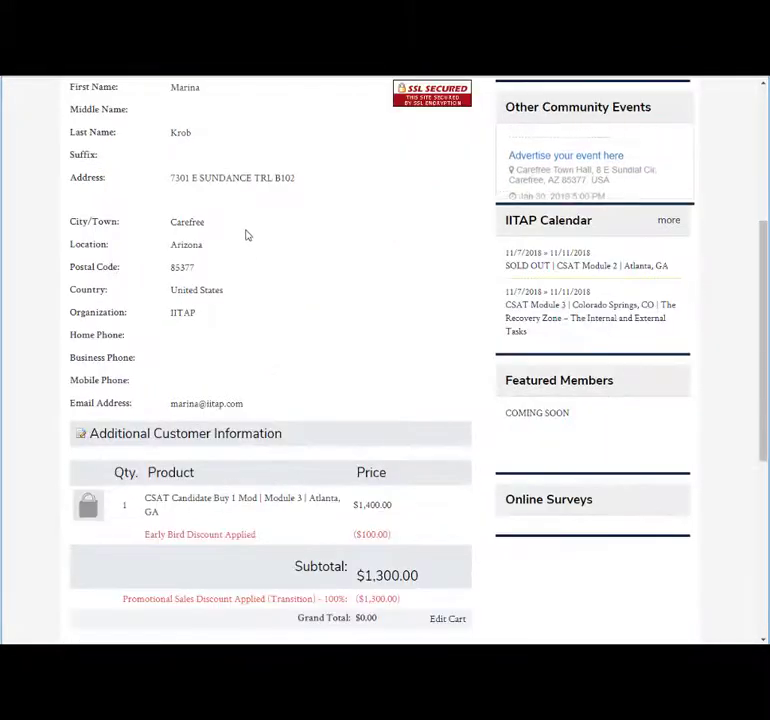
scroll(302, 375, "down", 1)
scroll(300, 365, "down", 1)
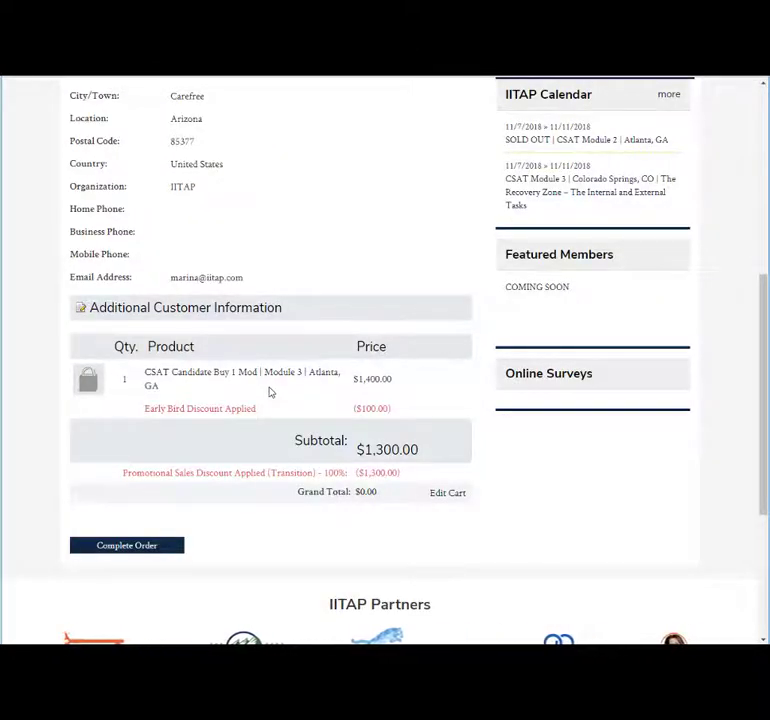
scroll(240, 388, "down", 1)
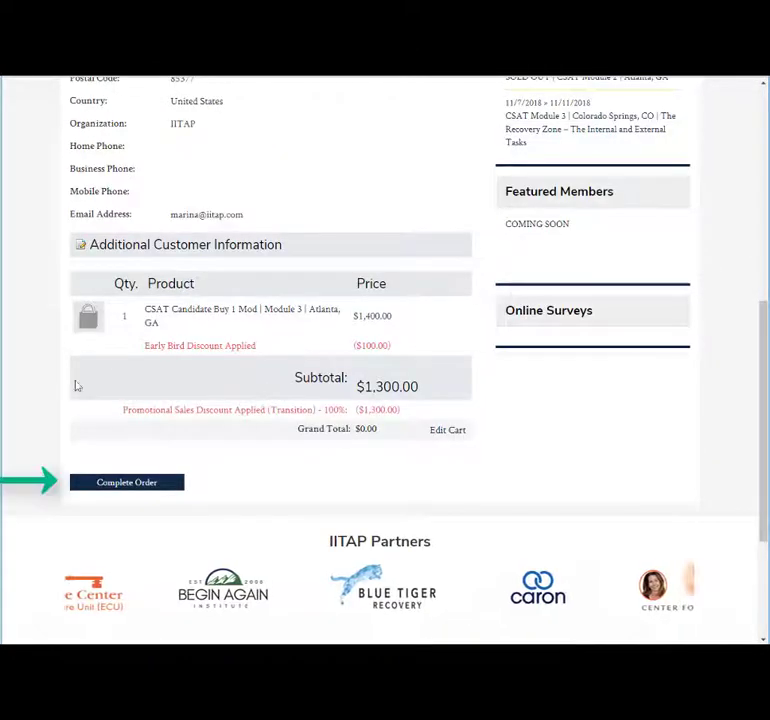
left_click(118, 487)
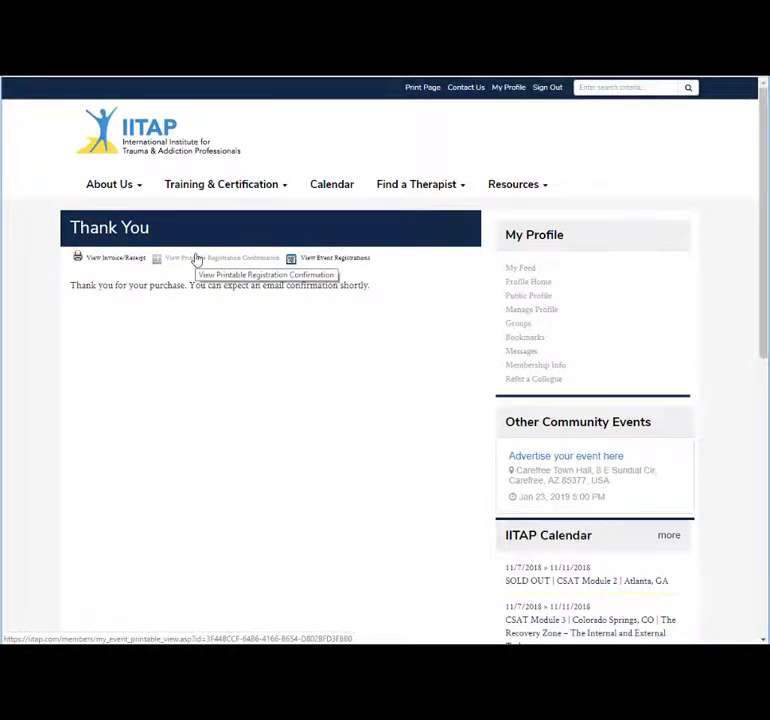
- Go to the member profile from the purchase thank-you page and open the account's invoices
left_click(507, 89)
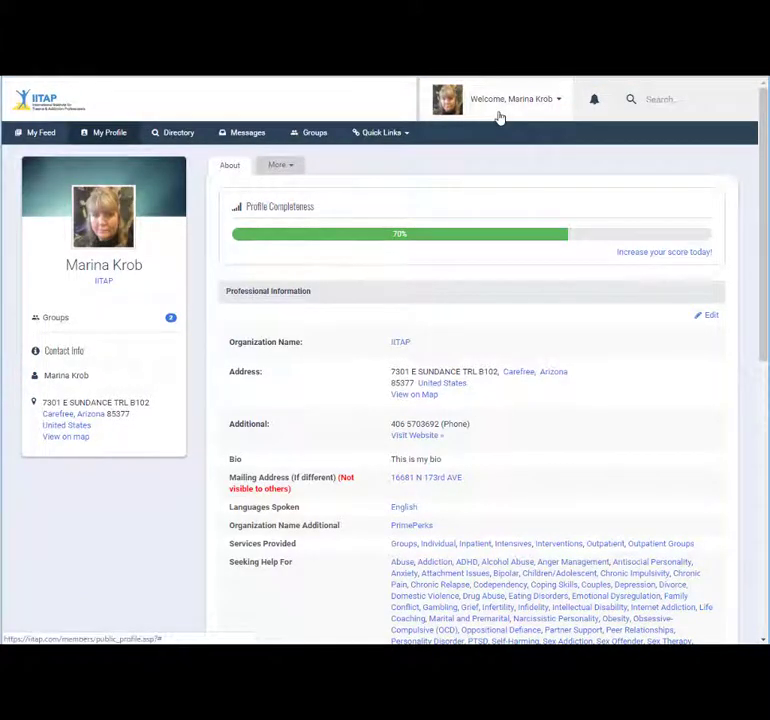
left_click(557, 102)
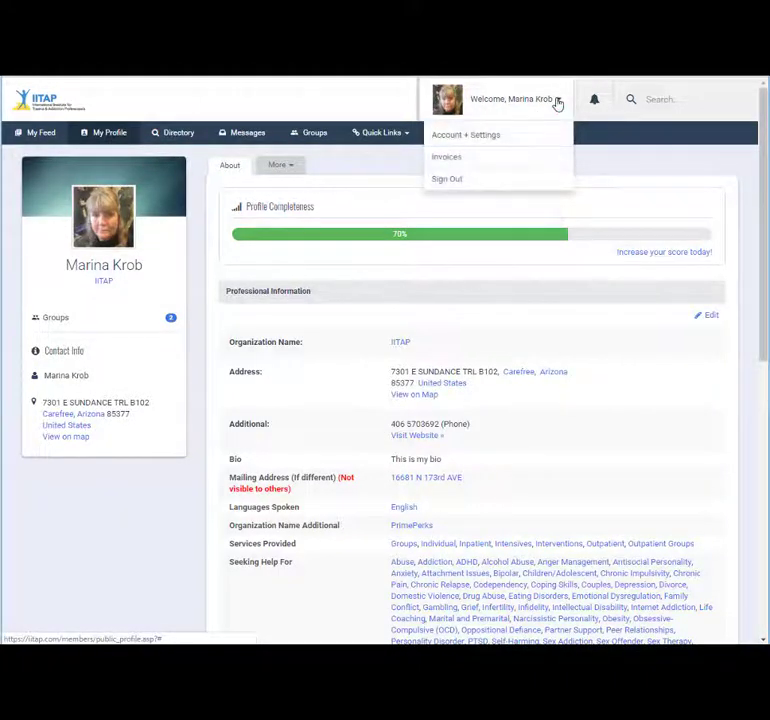
left_click(465, 163)
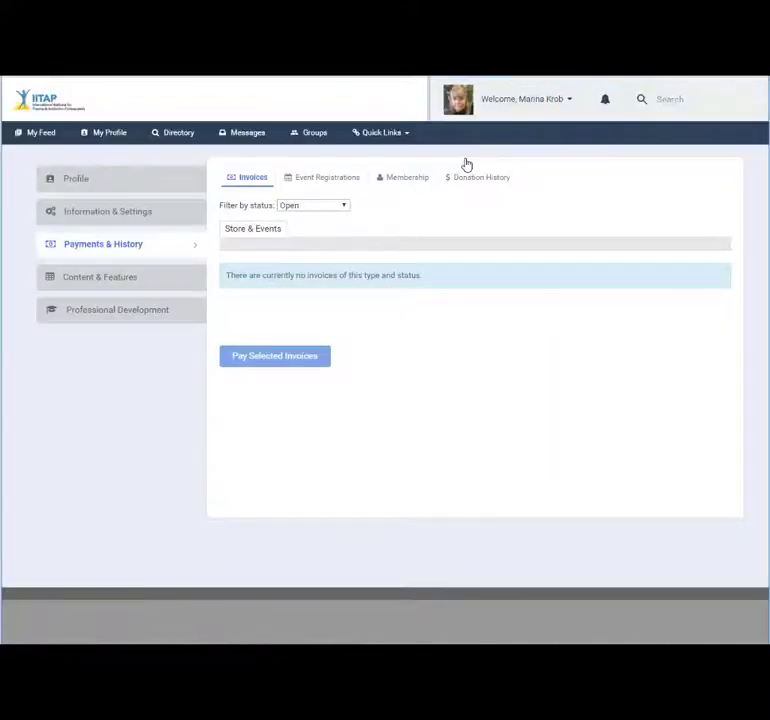
- Review the account's event registrations and view the printable confirmation for CSAT Module 4 in Dallas, TX, closing it when done
left_click(315, 182)
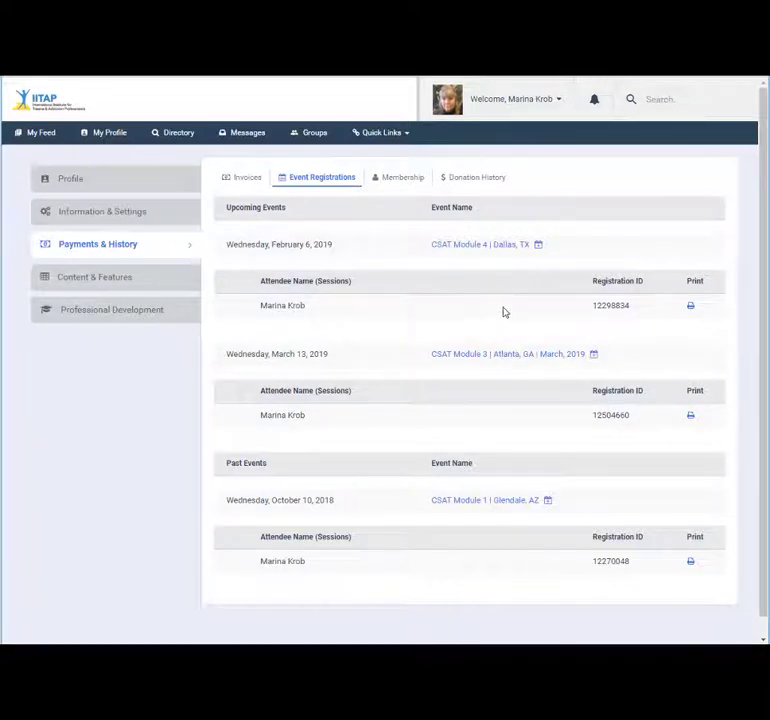
left_click(690, 310)
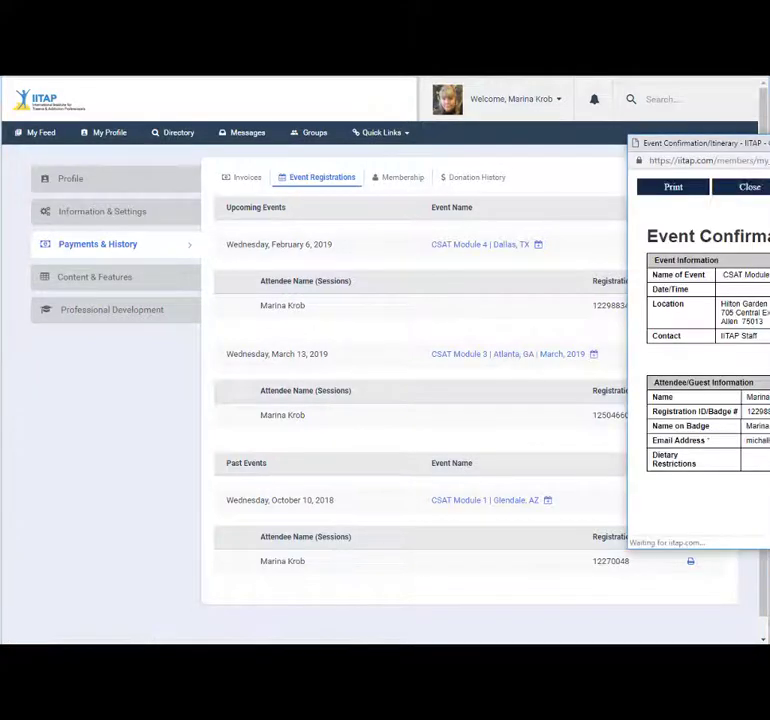
left_click_drag(760, 145, 407, 137)
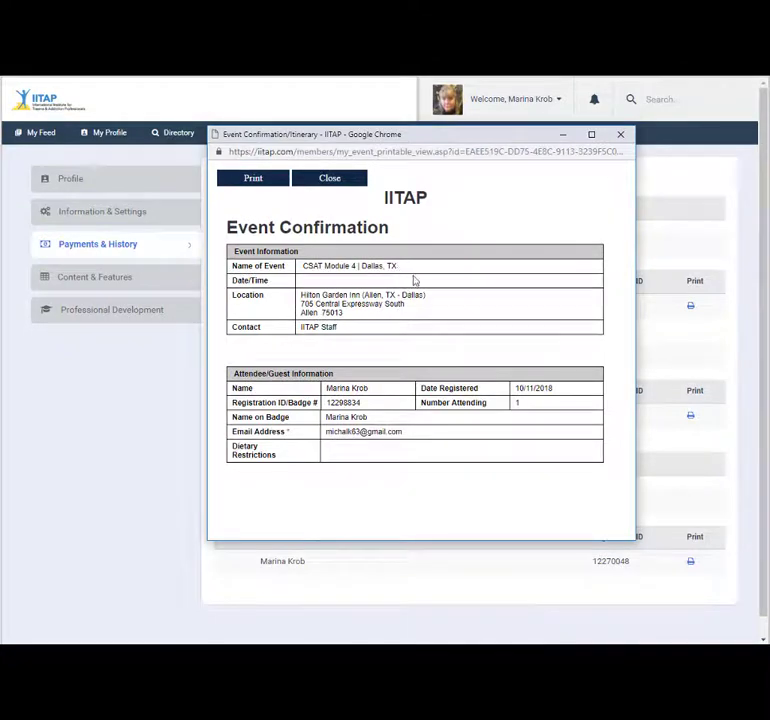
left_click(322, 181)
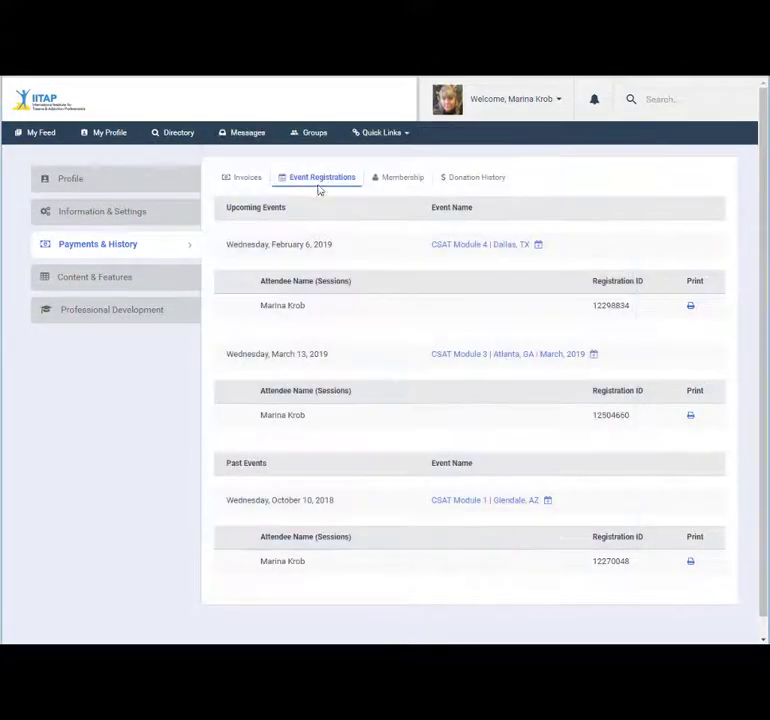
- Check the account's membership details and donation history
left_click(409, 182)
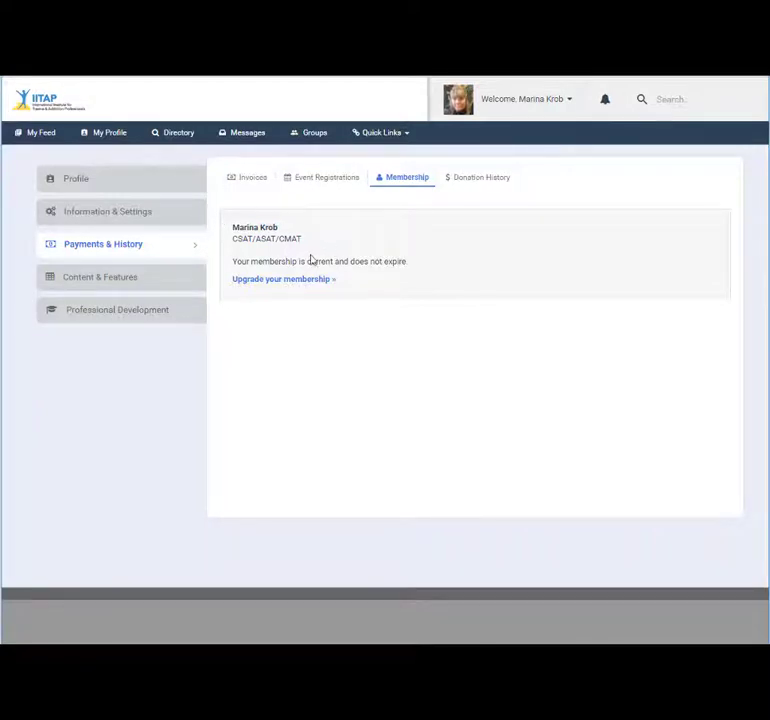
left_click(482, 184)
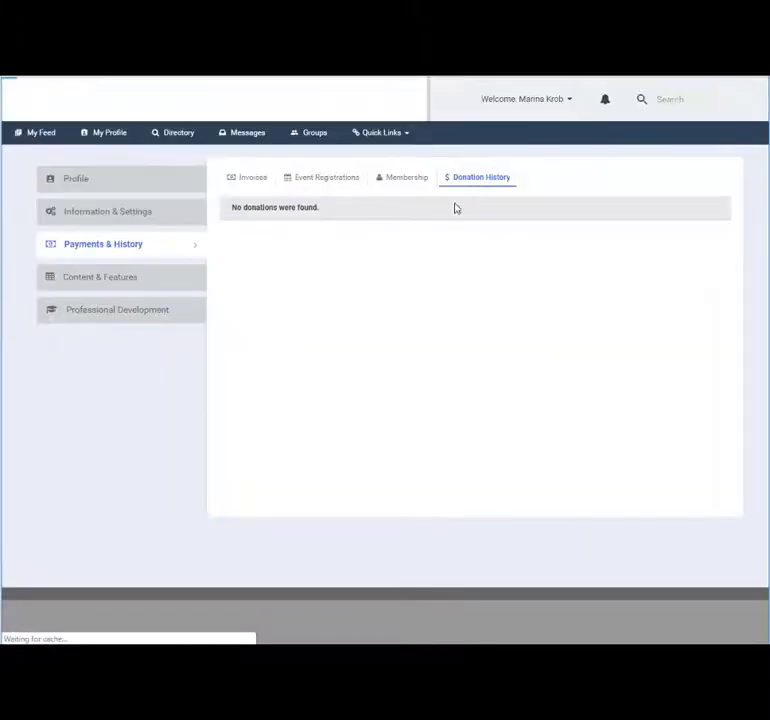
- Return to the invoices and check the available status filter choices, leaving the filter on Open
left_click(255, 180)
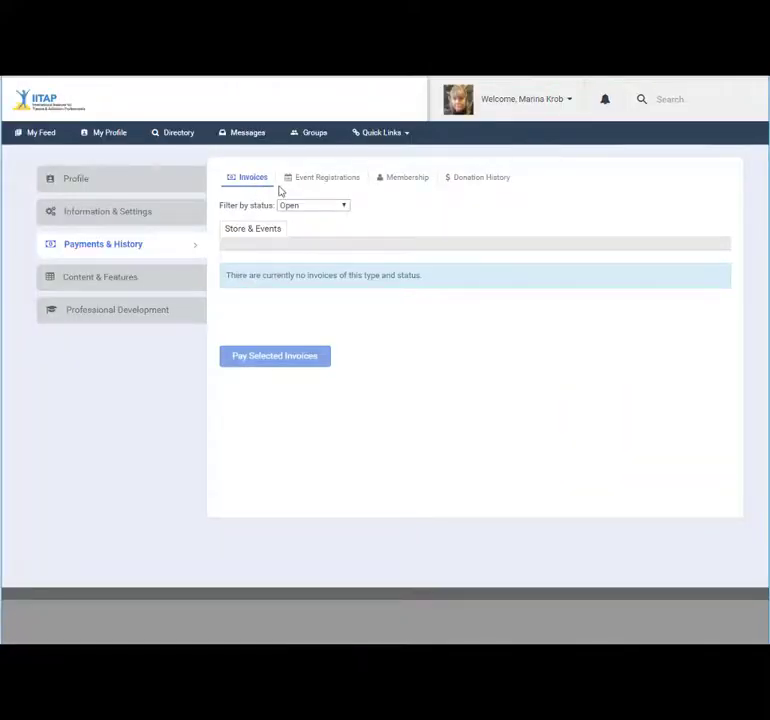
left_click(332, 207)
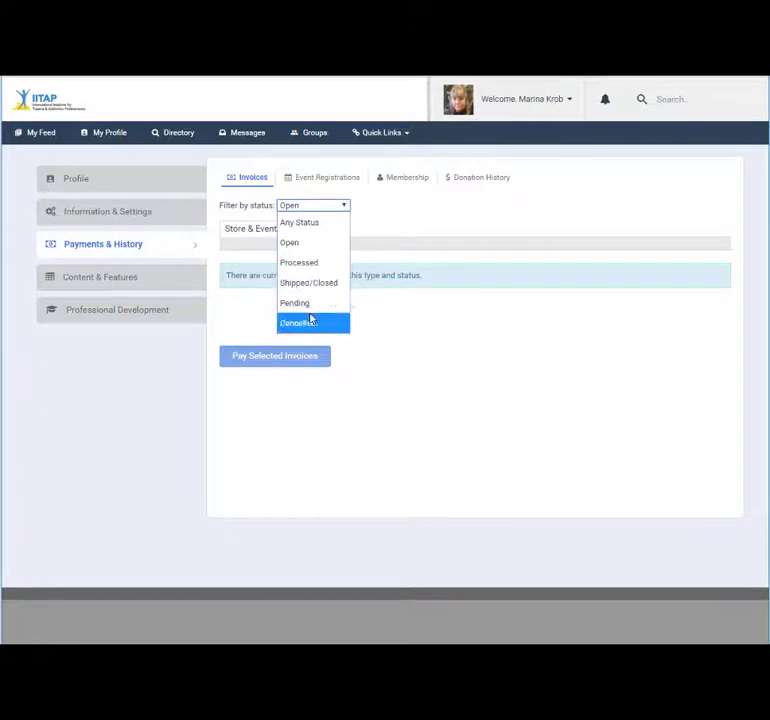
left_click(469, 370)
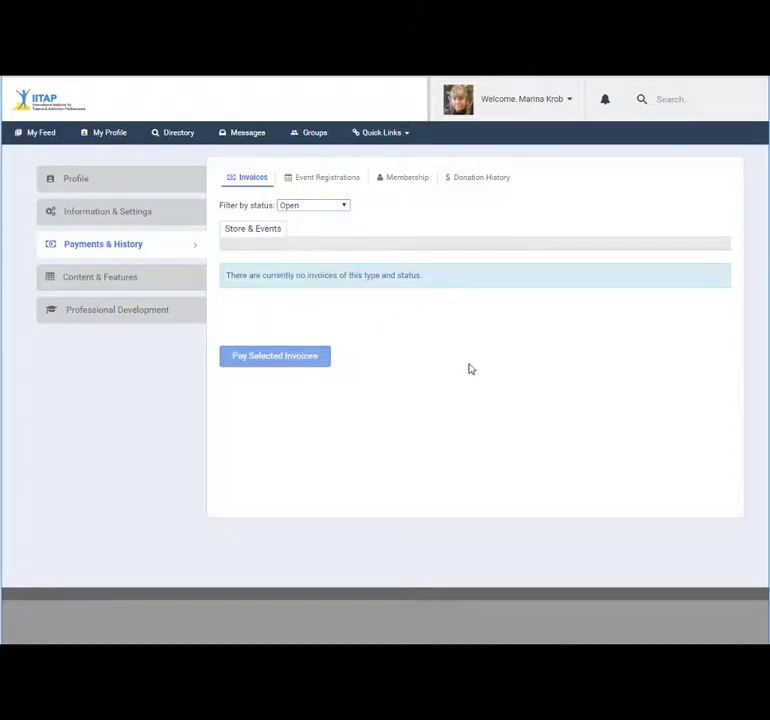